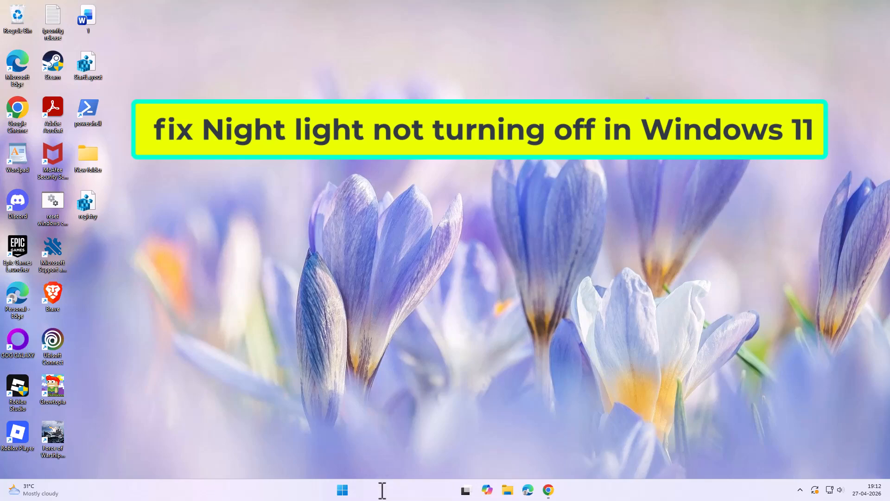
- Open the Windows Update settings and restart the PC to install the pending 2026-04 Security Update (KB5083769)
{"action": "type", "text": "date"}
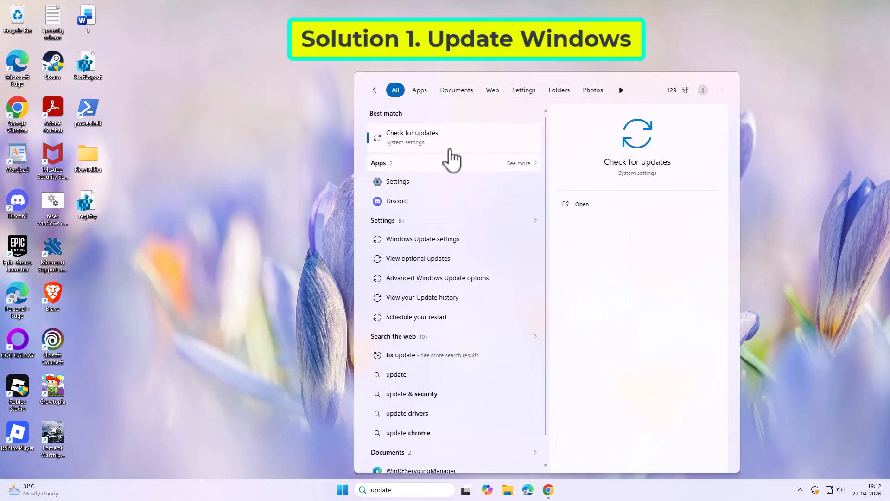
{"action": "left_click", "coordinate": [436, 139]}
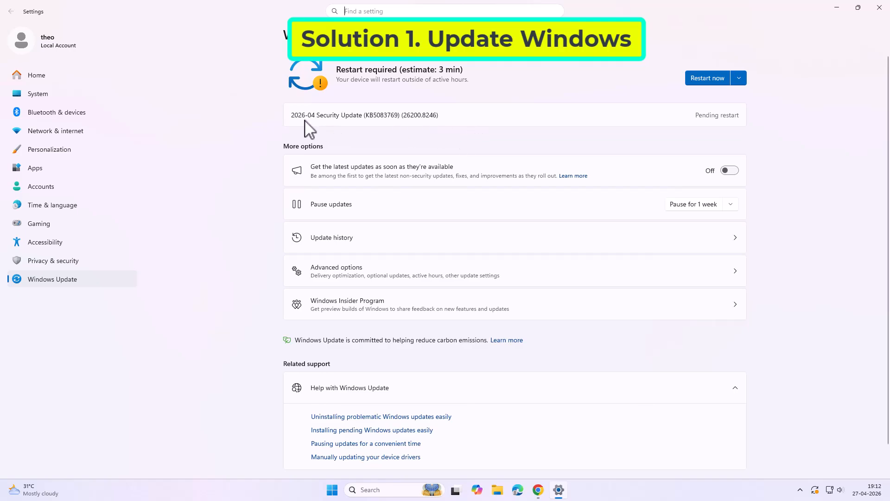
{"action": "left_click_drag", "start_coordinate": [444, 115], "coordinate": [293, 115]}
{"action": "left_click", "coordinate": [702, 79]}
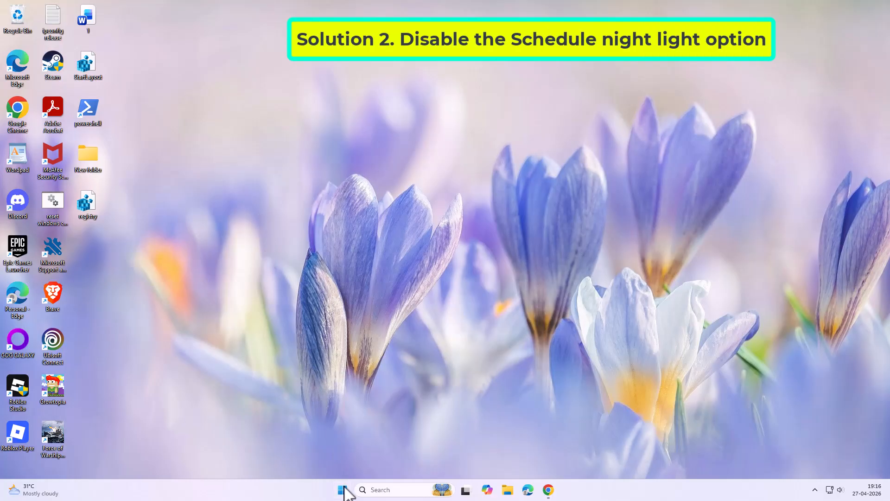
- Open the Night light options within the System display settings
{"action": "right_click", "coordinate": [343, 489]}
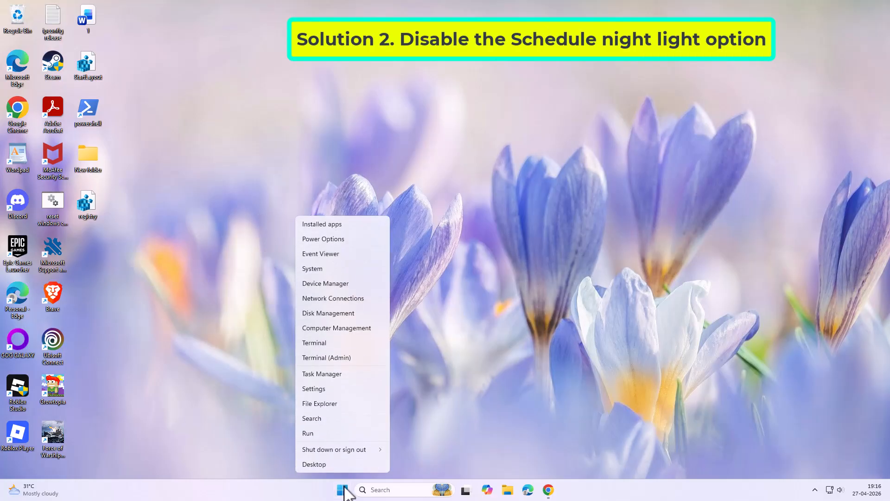
{"action": "left_click", "coordinate": [343, 389]}
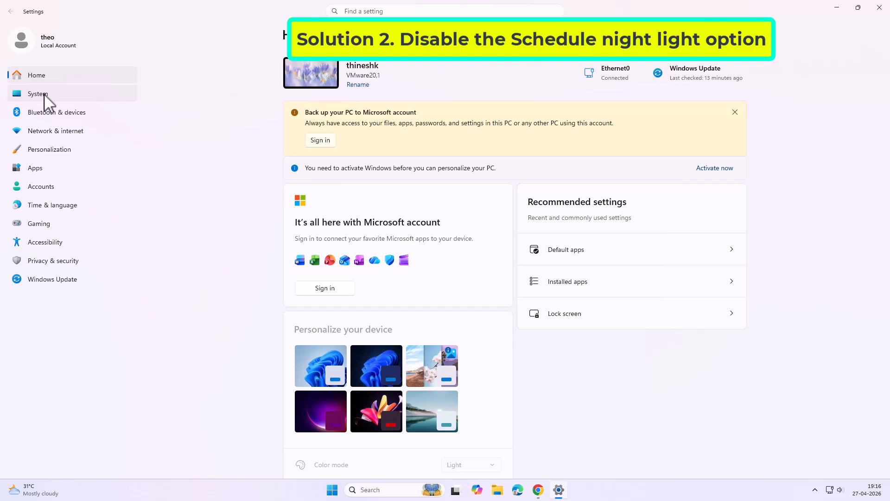
{"action": "left_click", "coordinate": [62, 96]}
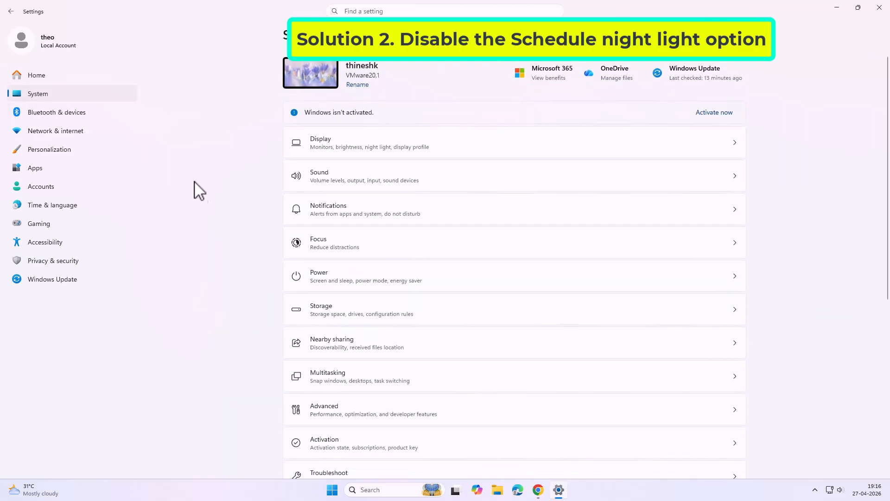
{"action": "left_click", "coordinate": [362, 144]}
{"action": "left_click", "coordinate": [422, 146]}
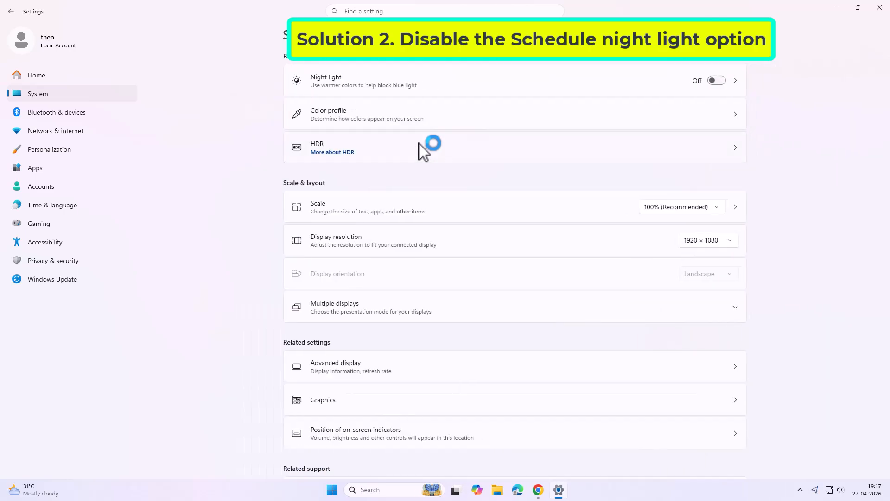
{"action": "left_click", "coordinate": [491, 88]}
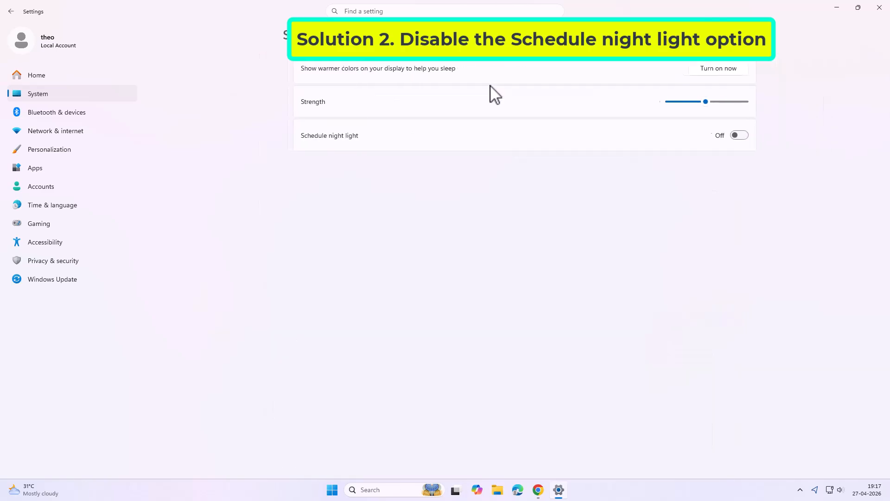
- Toggle Schedule night light on and back off, and turn night light itself on and off once
{"action": "left_click", "coordinate": [726, 135]}
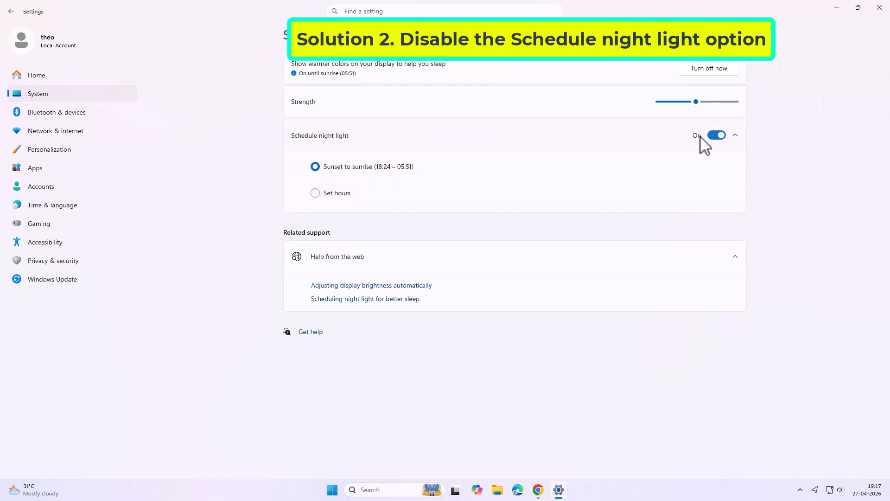
{"action": "left_click", "coordinate": [719, 135]}
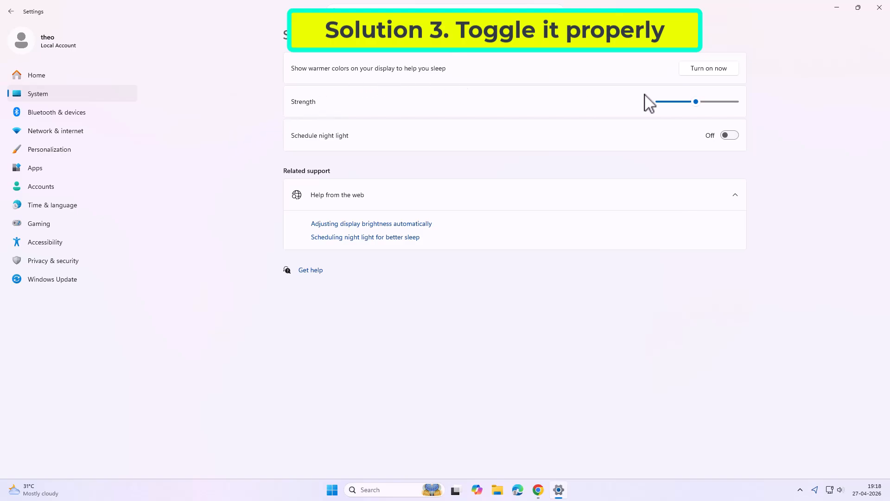
{"action": "left_click", "coordinate": [716, 74]}
{"action": "left_click", "coordinate": [712, 69]}
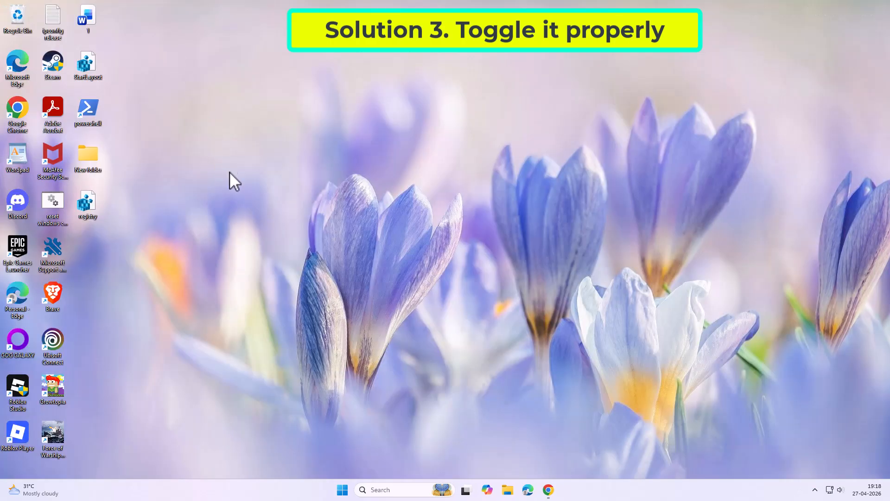
- Restart the Windows Explorer process from Task Manager and close Task Manager
{"action": "right_click", "coordinate": [294, 490]}
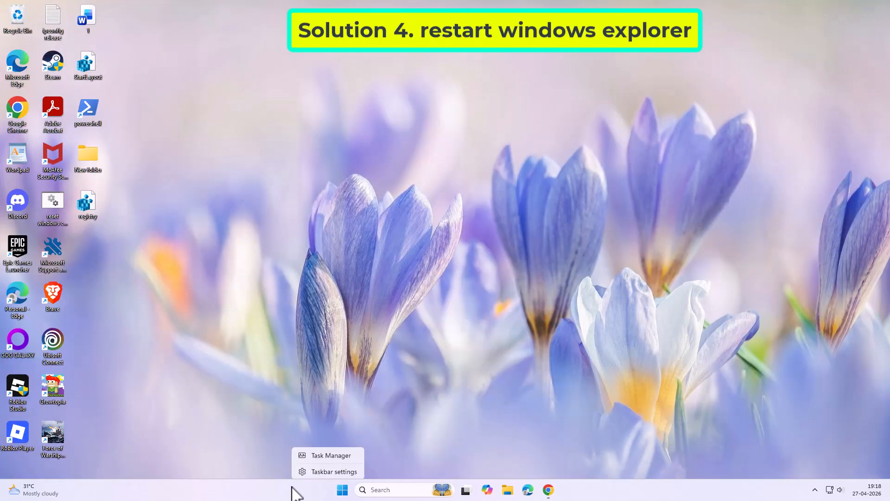
{"action": "left_click", "coordinate": [330, 453]}
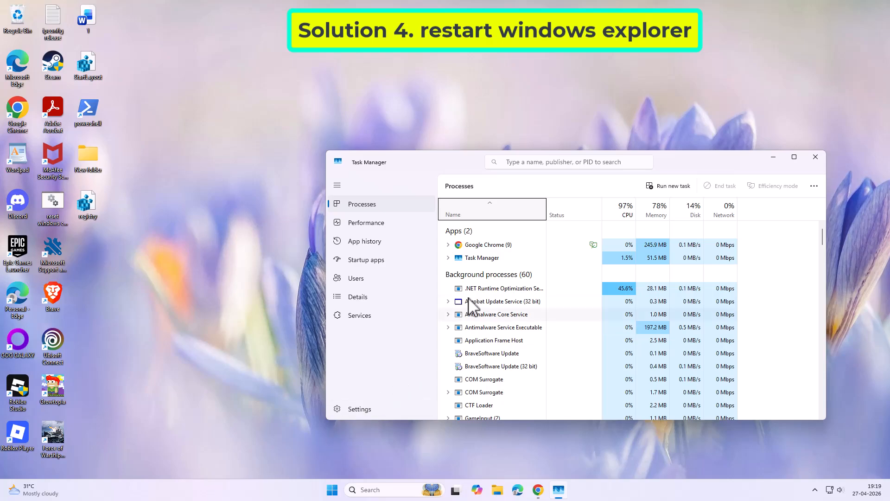
{"action": "left_click_drag", "start_coordinate": [447, 159], "coordinate": [308, 90]}
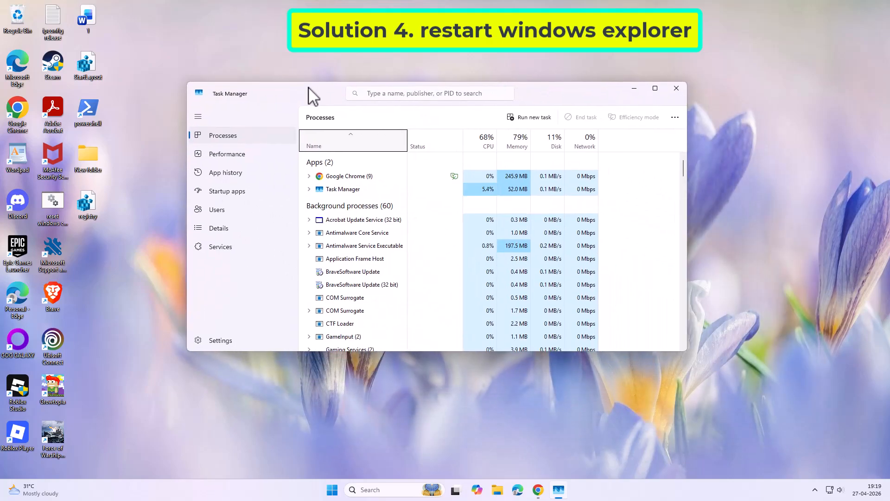
{"action": "left_click_drag", "start_coordinate": [683, 169], "coordinate": [638, 361]}
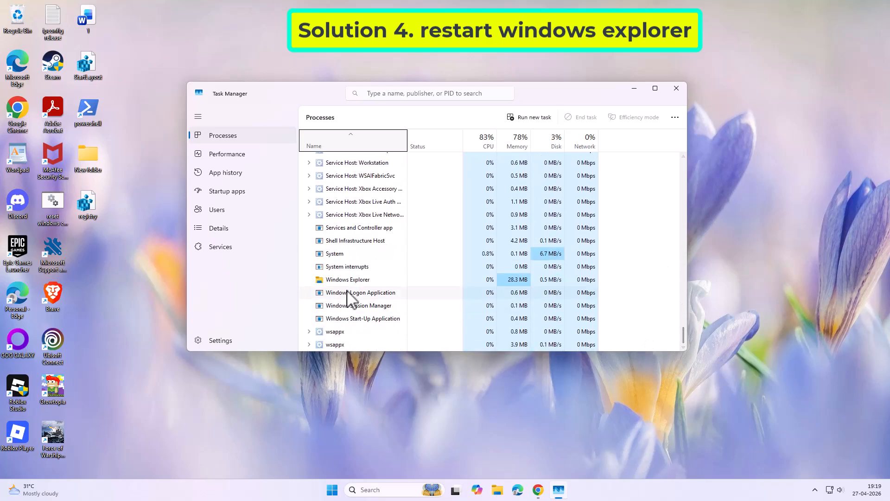
{"action": "right_click", "coordinate": [352, 280]}
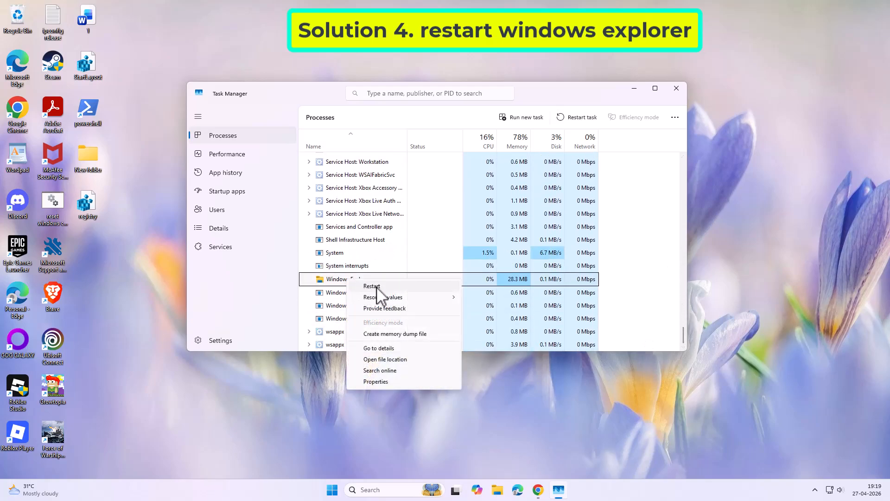
{"action": "left_click", "coordinate": [390, 287]}
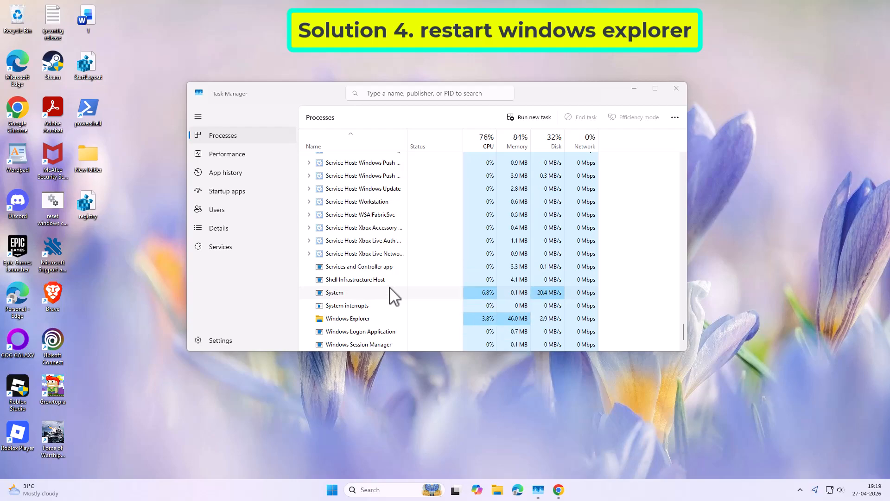
{"action": "left_click", "coordinate": [676, 87]}
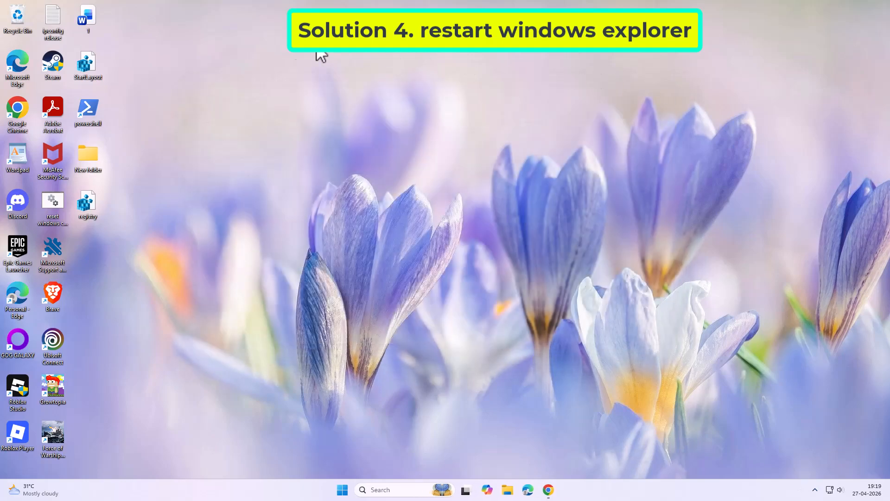
- Switch to Device Manager and expand the Display adapters category
{"action": "left_click", "coordinate": [390, 489]}
{"action": "type", "text": "devi"}
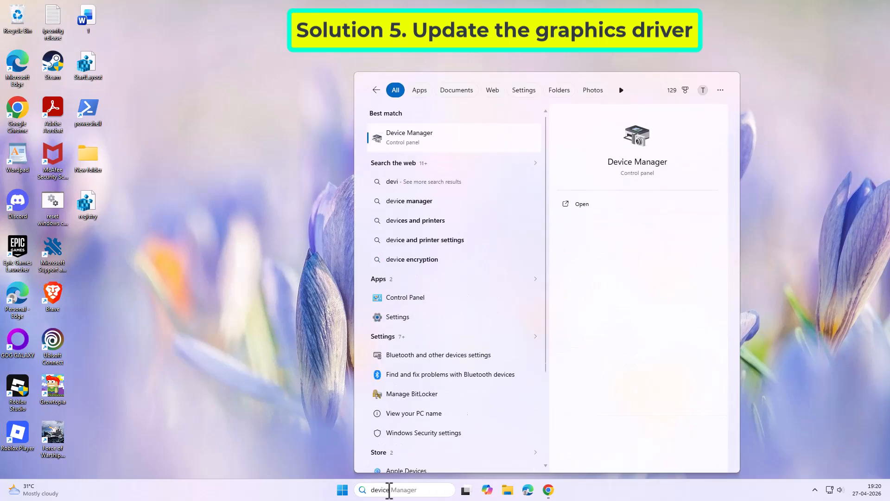
{"action": "type", "text": "ce Manager"}
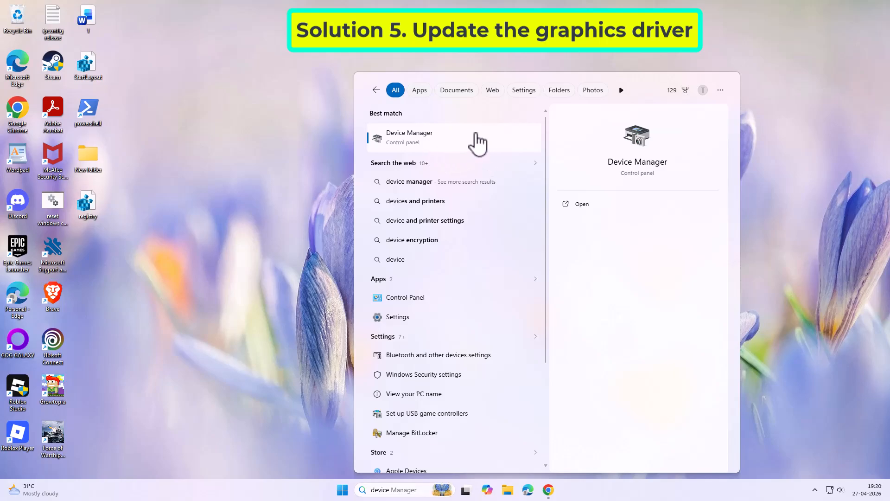
{"action": "left_click", "coordinate": [474, 141]}
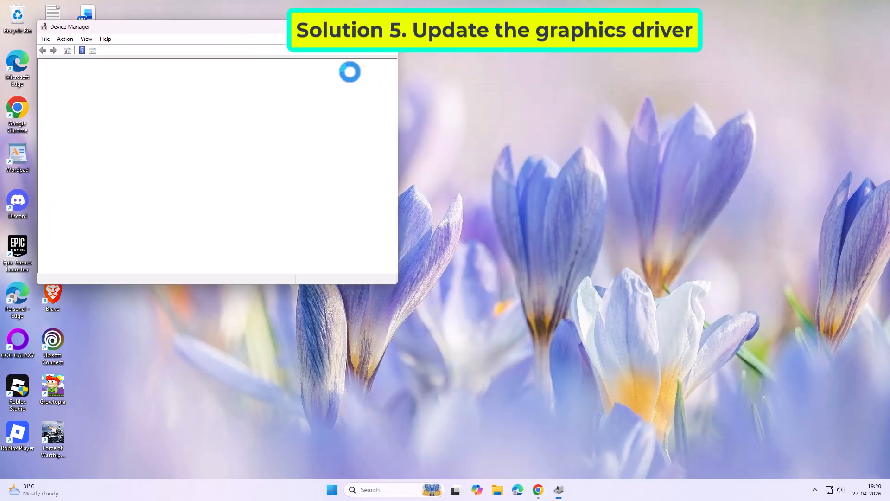
{"action": "left_click_drag", "start_coordinate": [316, 37], "coordinate": [512, 107]}
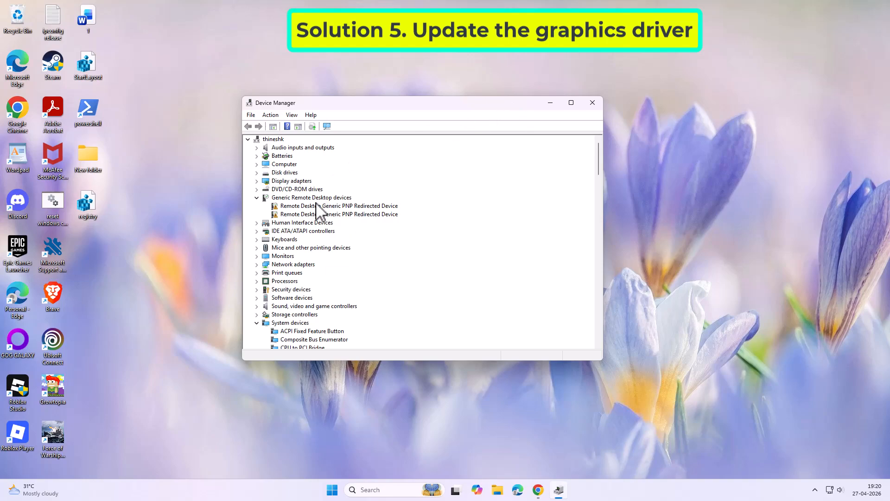
{"action": "left_click", "coordinate": [285, 182]}
{"action": "left_click", "coordinate": [257, 181]}
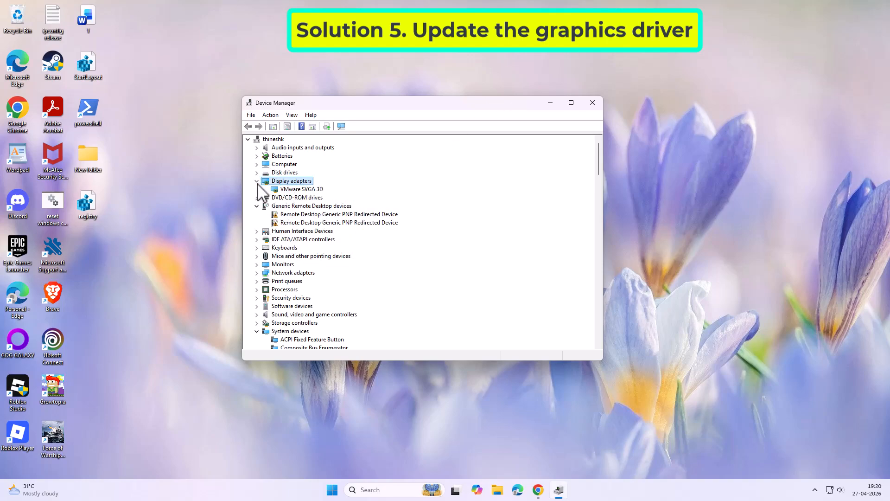
- Update the VMware SVGA 3D adapter by manually choosing the VMware SVGA 3D driver from those available on the computer
{"action": "left_click", "coordinate": [294, 190]}
{"action": "right_click", "coordinate": [294, 191]}
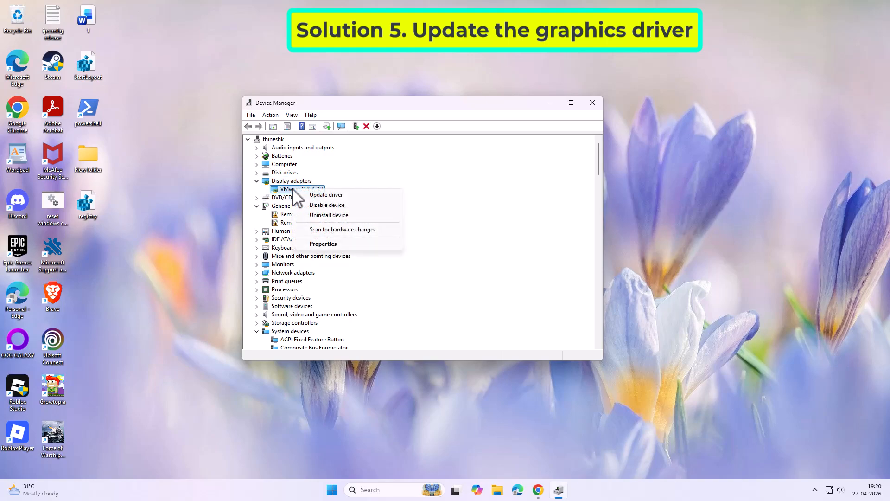
{"action": "left_click", "coordinate": [363, 198]}
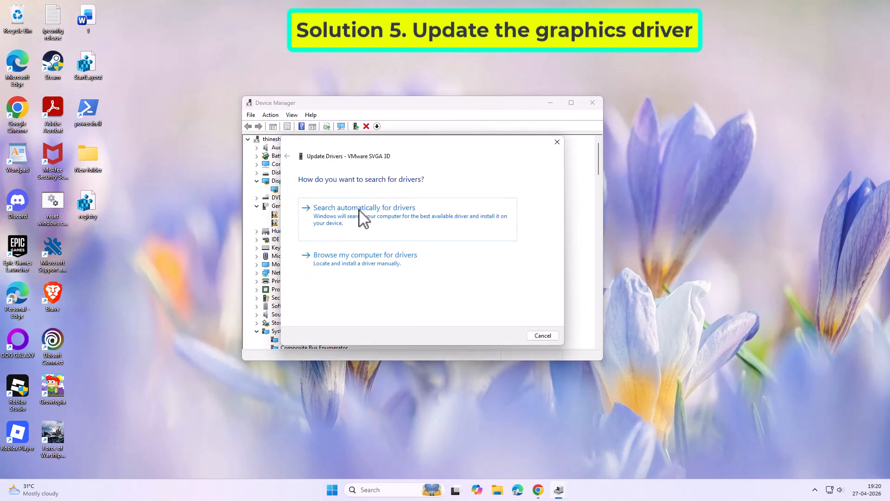
{"action": "left_click", "coordinate": [407, 258]}
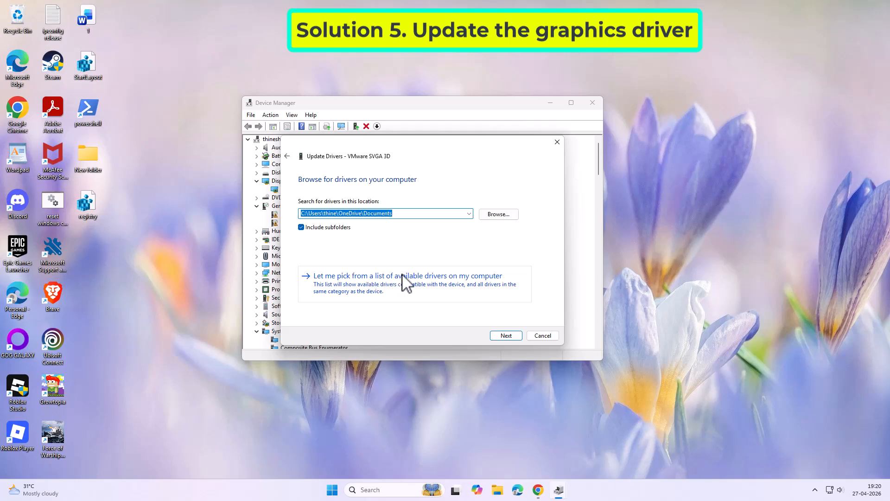
{"action": "left_click", "coordinate": [403, 278]}
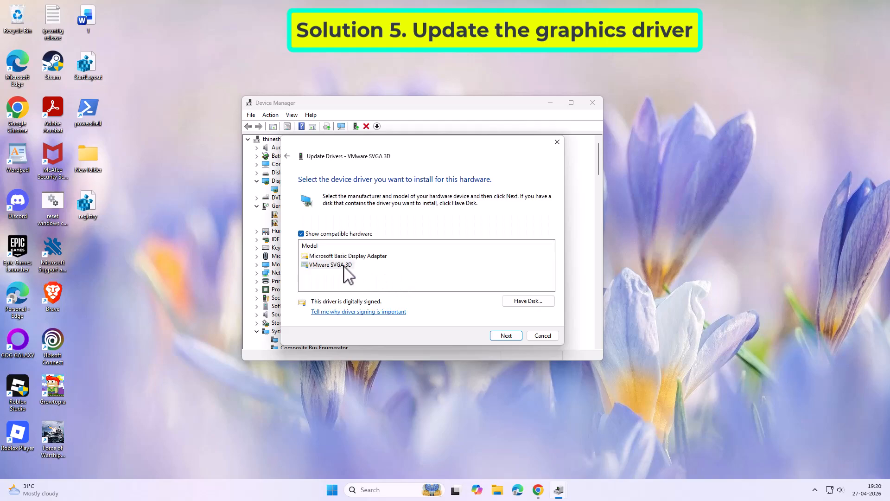
{"action": "left_click", "coordinate": [346, 266]}
{"action": "left_click", "coordinate": [506, 336]}
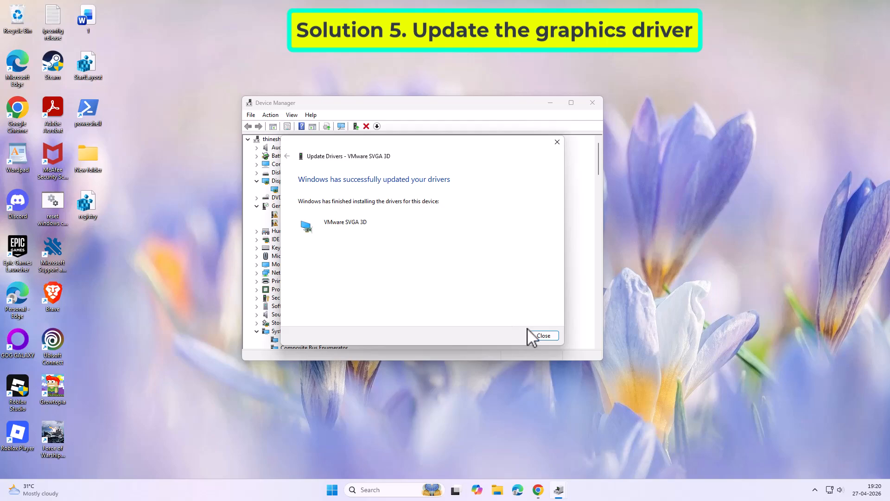
{"action": "left_click", "coordinate": [542, 336]}
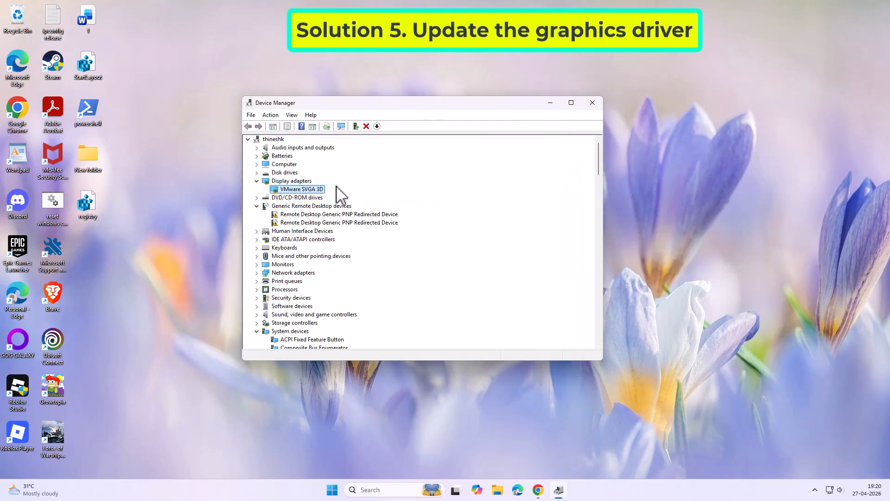
- Scan for hardware changes and close Device Manager
{"action": "left_click", "coordinate": [292, 114]}
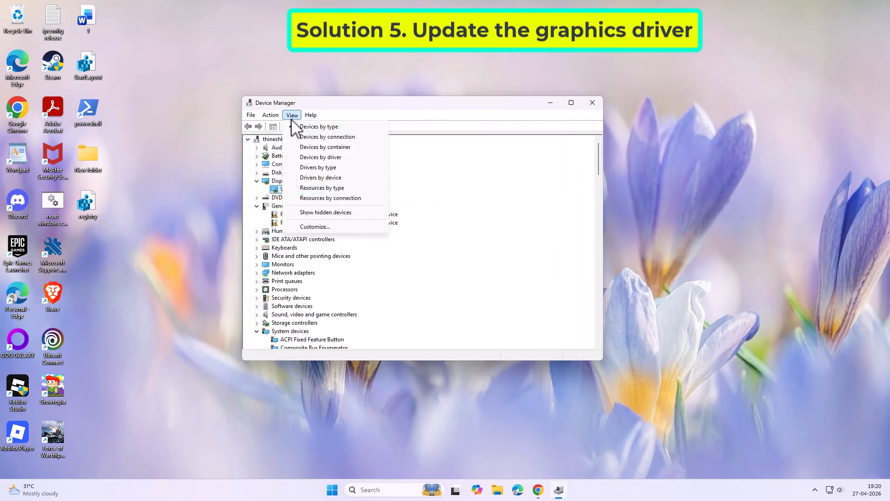
{"action": "left_click", "coordinate": [315, 127]}
{"action": "left_click", "coordinate": [271, 115]}
{"action": "left_click", "coordinate": [293, 176]}
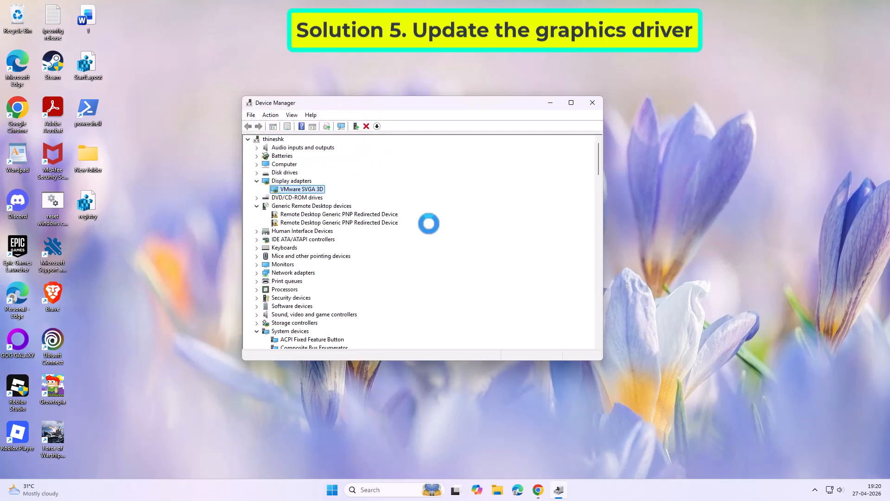
{"action": "left_click", "coordinate": [592, 103]}
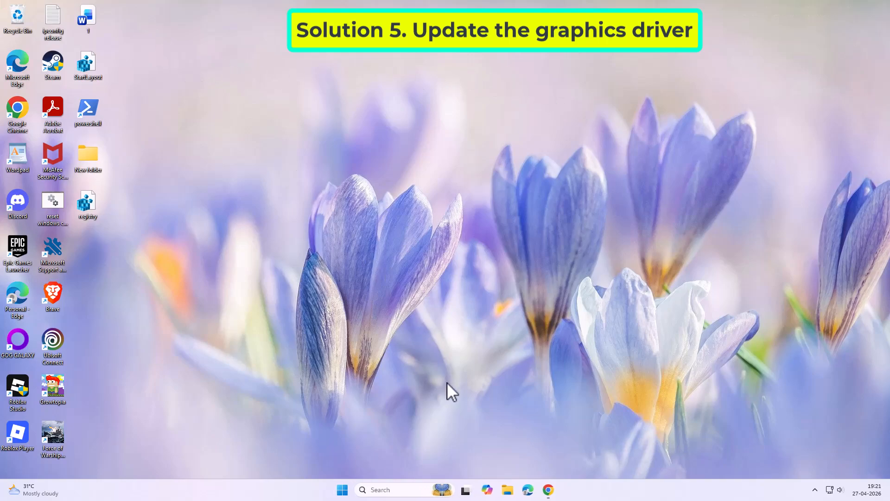
- Search Windows for Registry Editor, launch it and allow it to make changes to the device
{"action": "left_click", "coordinate": [406, 487]}
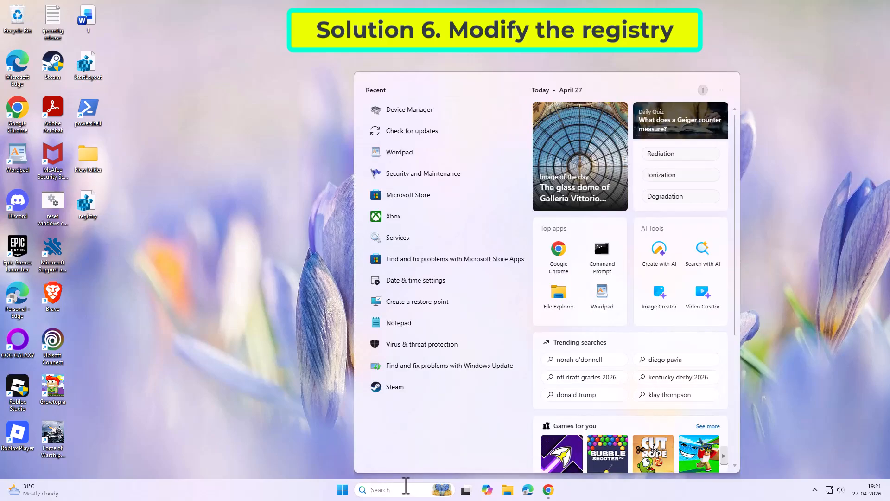
{"action": "type", "text": "rege"}
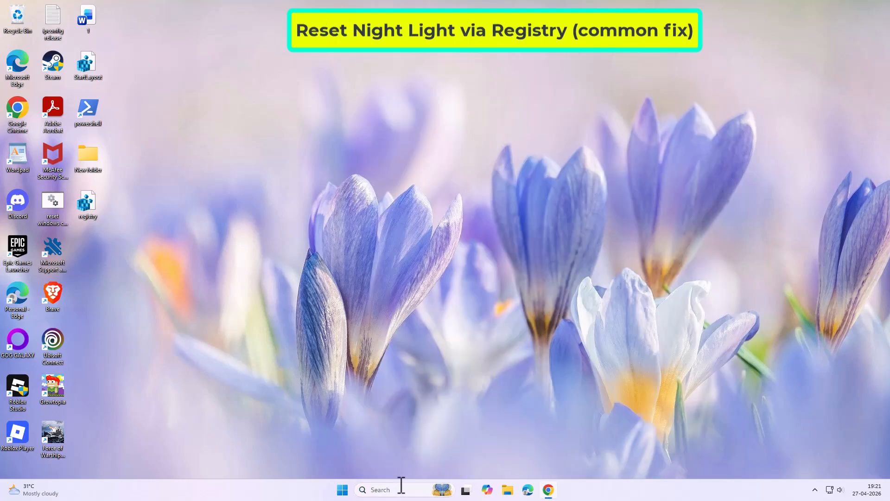
{"action": "left_click", "coordinate": [396, 487]}
{"action": "type", "text": "re"}
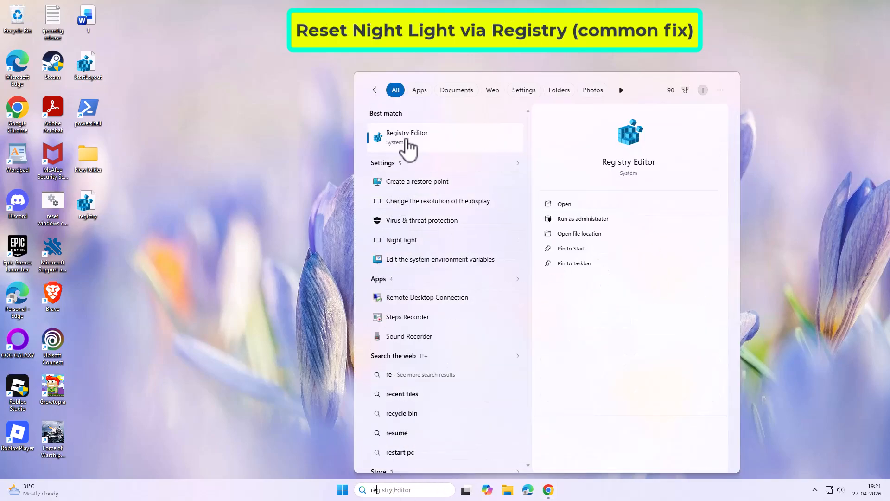
{"action": "left_click", "coordinate": [408, 142]}
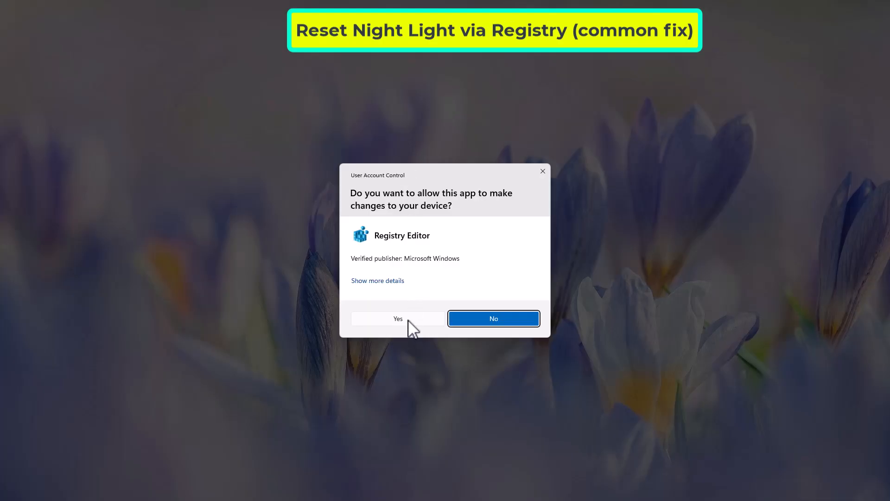
{"action": "left_click", "coordinate": [409, 320]}
- Go to HKEY_CURRENT_USER\Software\Microsoft\Windows\CurrentVersion\CloudStore\Store\DefaultAccount\Cloud and widen the key tree until the full subkey names are readable
{"action": "left_click_drag", "start_coordinate": [376, 90], "coordinate": [199, 99]}
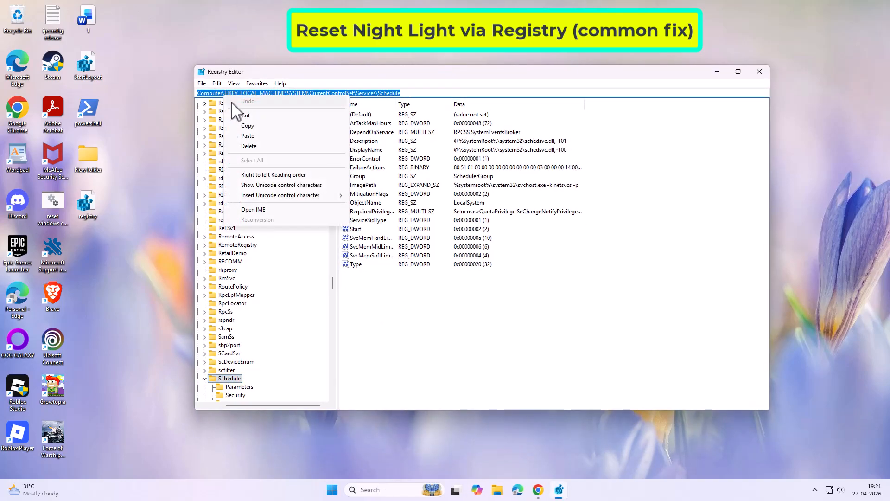
{"action": "left_click", "coordinate": [249, 136]}
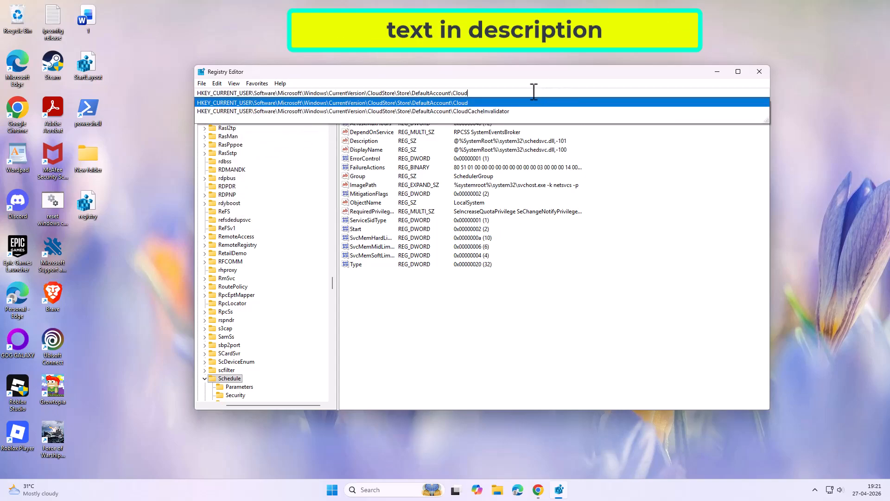
{"action": "left_click", "coordinate": [458, 102]}
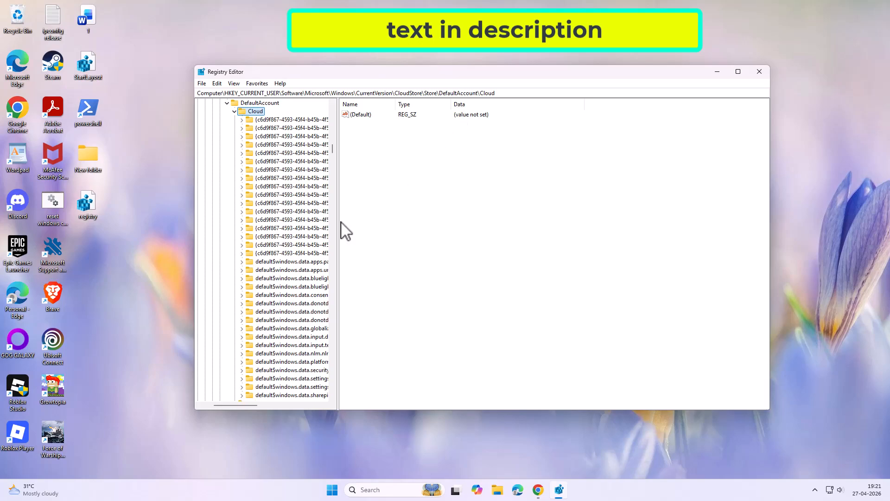
{"action": "left_click_drag", "start_coordinate": [338, 221], "coordinate": [525, 226]}
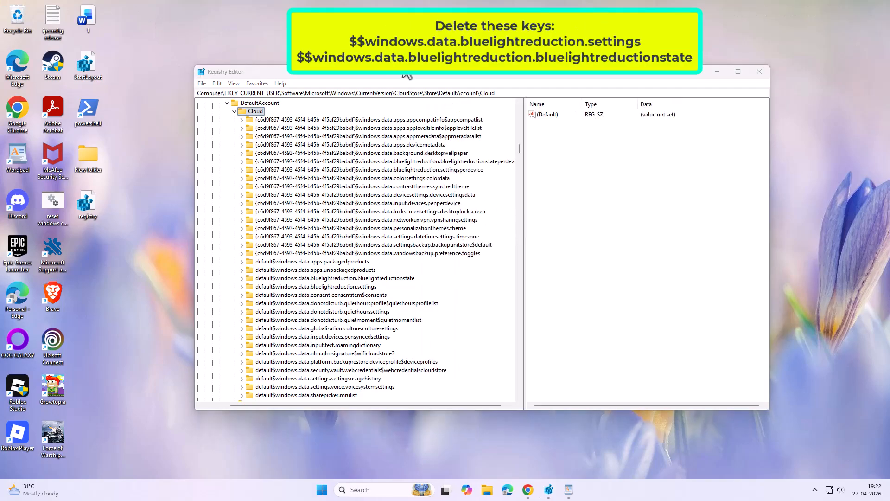
- Switch to the WordPad document listing the bluelightreduction keys and arrange it above Registry Editor so both lists are readable
{"action": "left_click", "coordinate": [569, 490]}
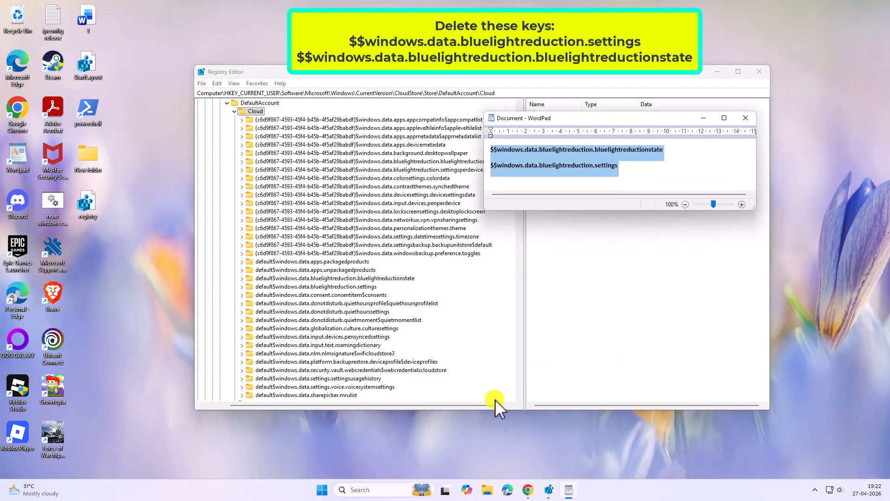
{"action": "left_click", "coordinate": [667, 169]}
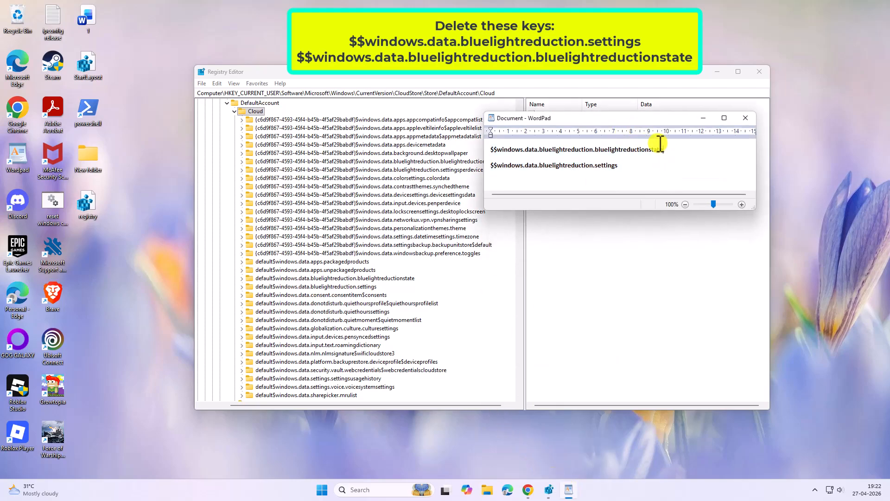
{"action": "left_click_drag", "start_coordinate": [643, 119], "coordinate": [694, 109]}
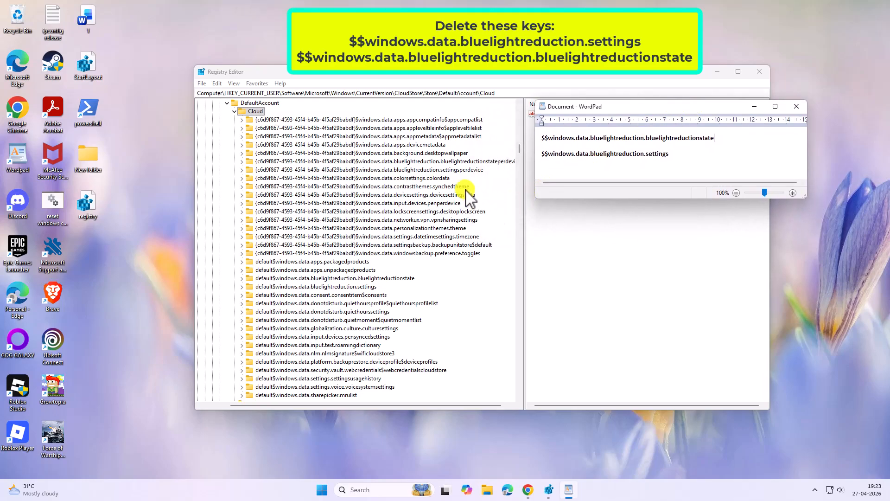
{"action": "left_click", "coordinate": [436, 162]}
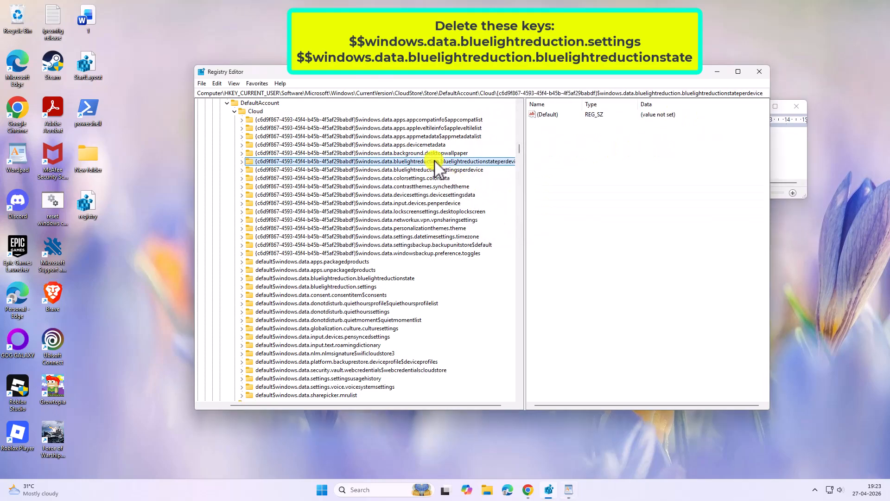
{"action": "left_click_drag", "start_coordinate": [629, 76], "coordinate": [637, 168]}
{"action": "left_click_drag", "start_coordinate": [632, 109], "coordinate": [519, 69]}
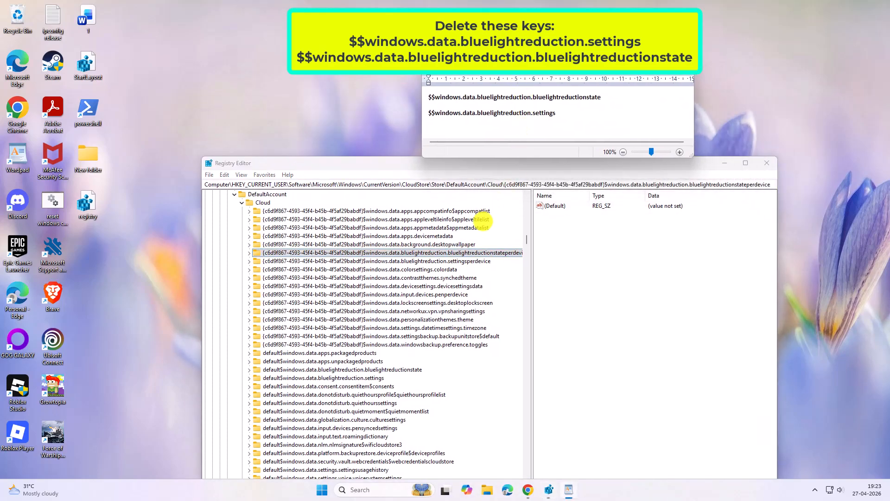
- Delete the $windows.data.bluelightreduction.bluelightreductionstateperdevice key under Cloud
{"action": "left_click", "coordinate": [478, 253]}
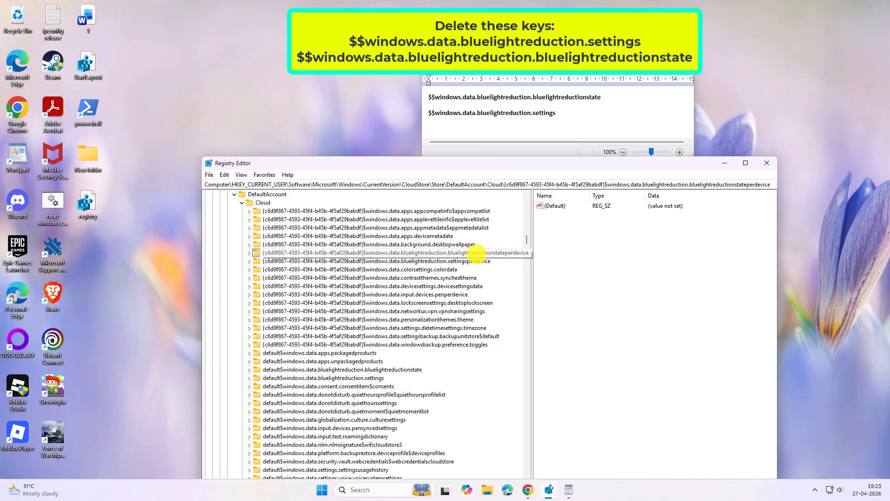
{"action": "right_click", "coordinate": [470, 252]}
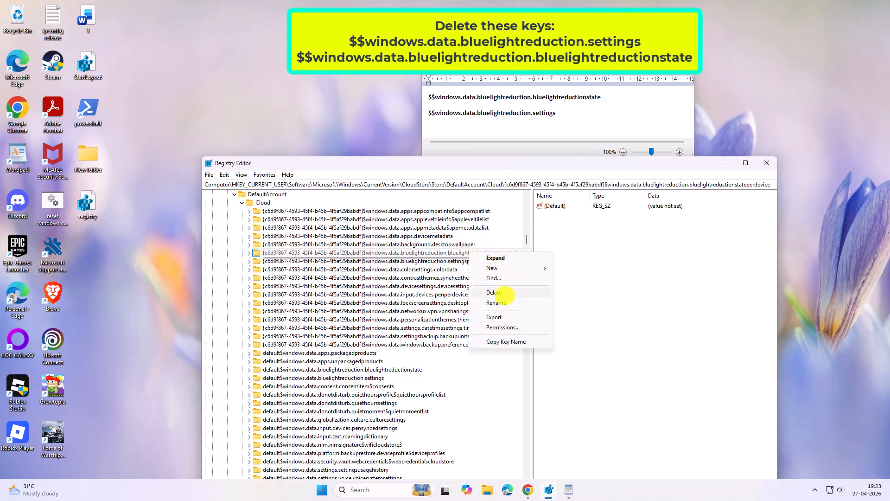
{"action": "left_click", "coordinate": [503, 293]}
{"action": "left_click", "coordinate": [510, 242]}
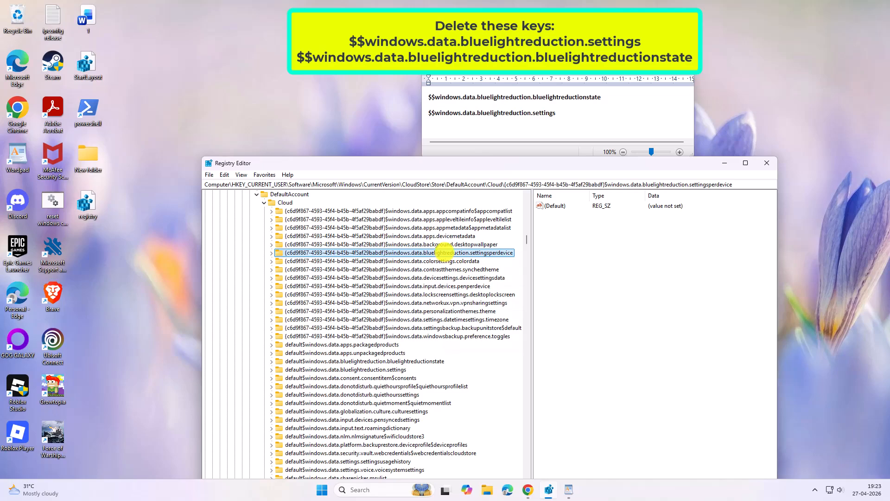
- Delete the $windows.data.bluelightreduction.settingsperdevice key under Cloud
{"action": "right_click", "coordinate": [445, 252]}
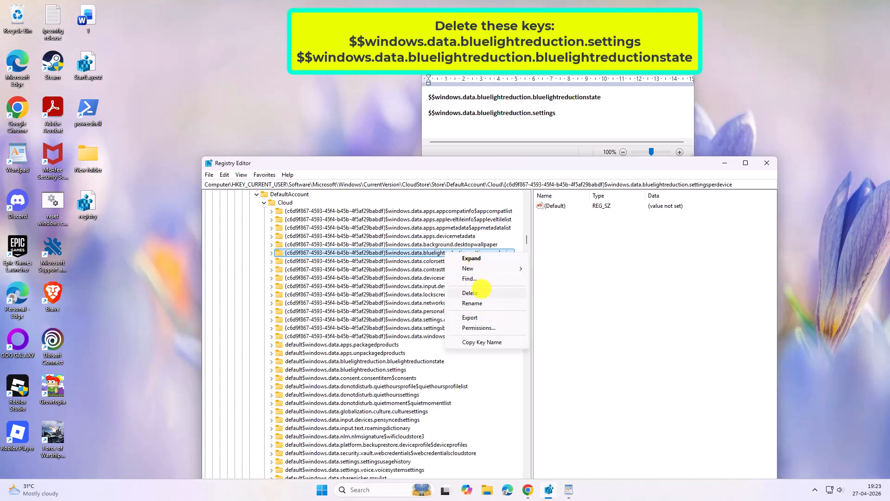
{"action": "left_click", "coordinate": [481, 291]}
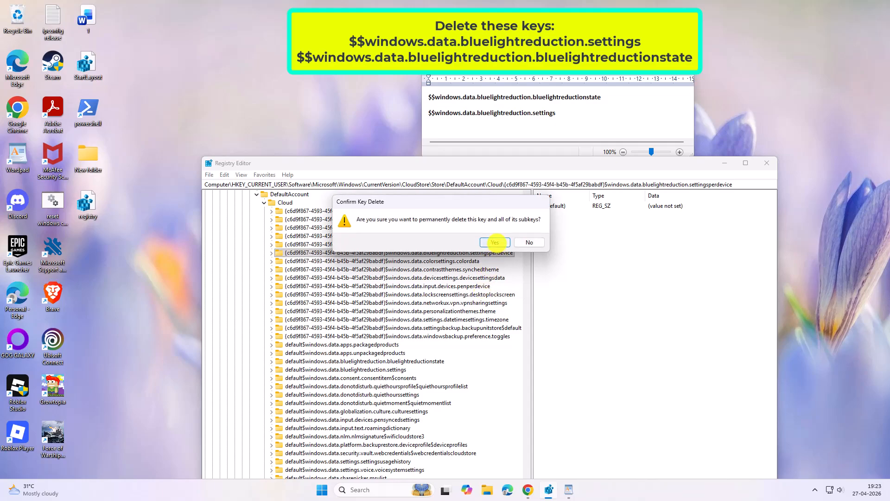
{"action": "left_click", "coordinate": [495, 242]}
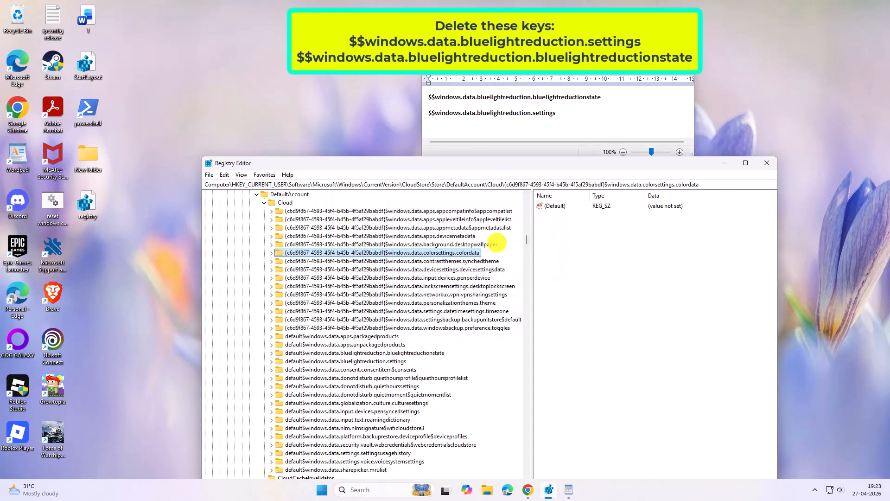
- Close Registry Editor and the WordPad document with the key names
{"action": "left_click", "coordinate": [768, 162]}
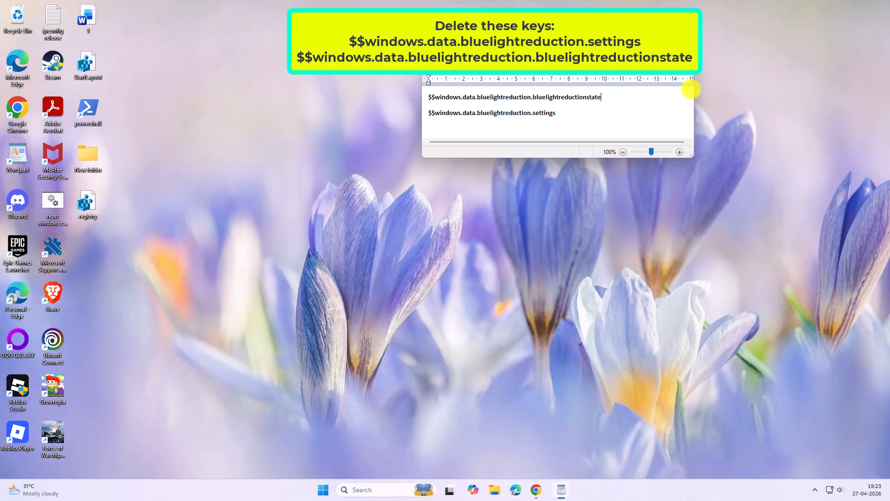
{"action": "left_click", "coordinate": [685, 65]}
{"action": "left_click", "coordinate": [575, 116]}
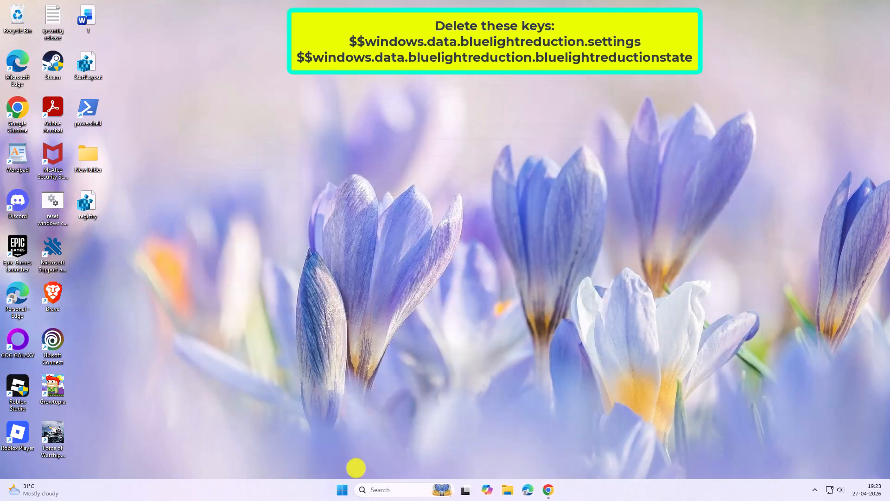
- Restart the computer and dismiss the lock screen to reach the PIN sign-in
{"action": "left_click", "coordinate": [342, 490]}
{"action": "left_click", "coordinate": [604, 457]}
{"action": "left_click", "coordinate": [603, 438]}
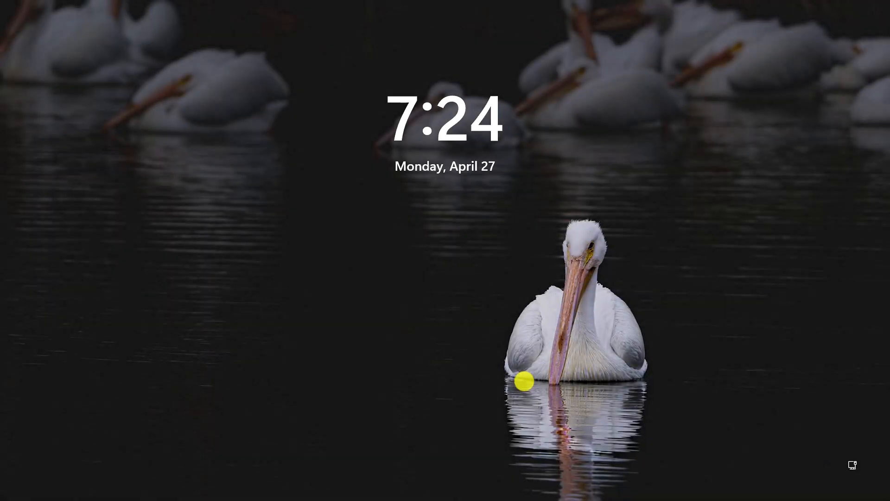
{"action": "left_click", "coordinate": [473, 382]}
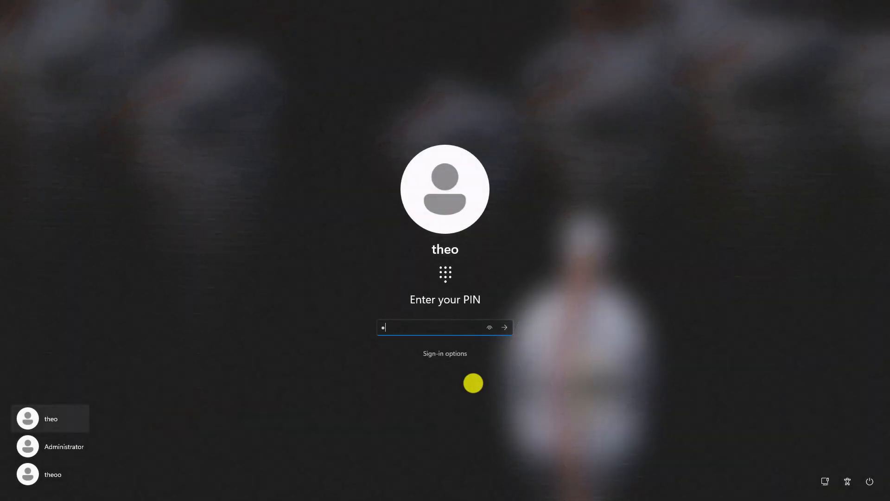